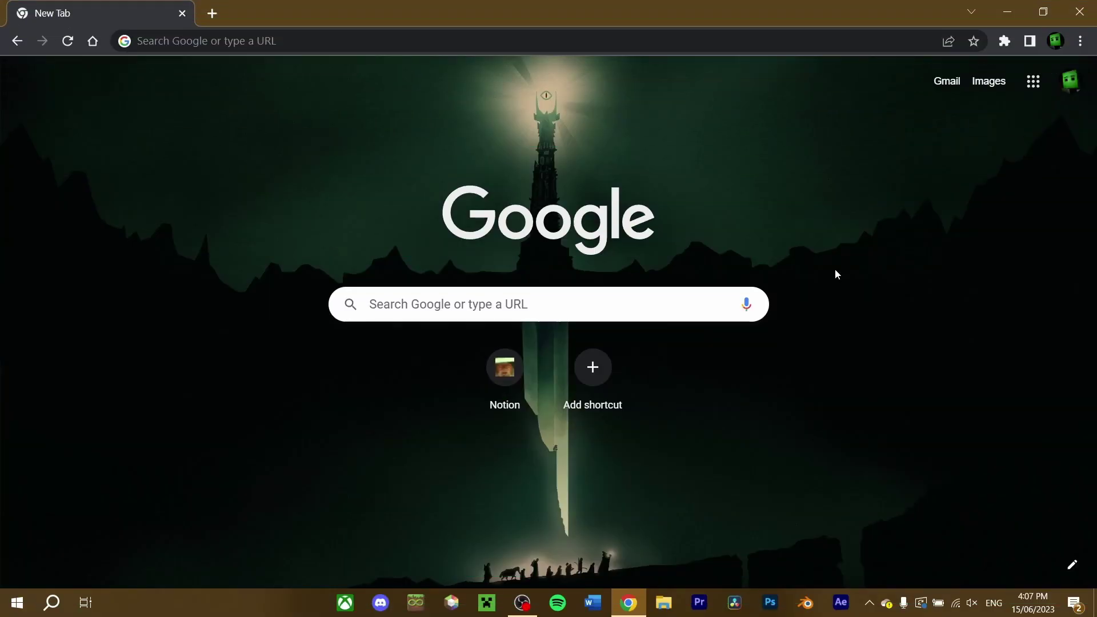
# Search the web for 'minecraft maps' and go to the minecraftmaps.com site
pyautogui.click(610, 39)
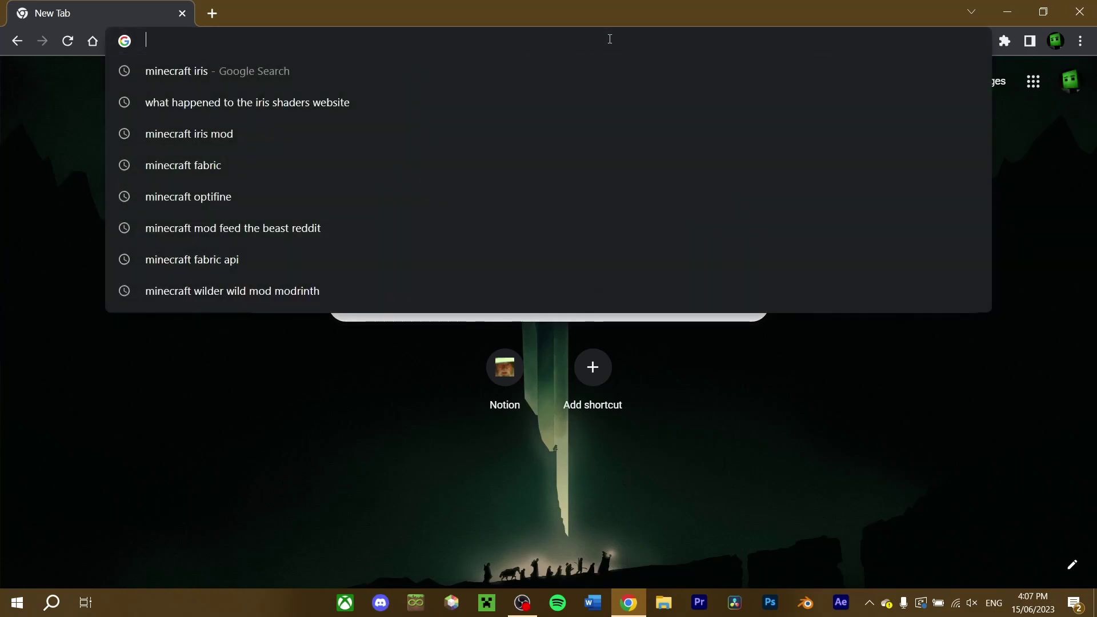
pyautogui.write('minecraft ma')
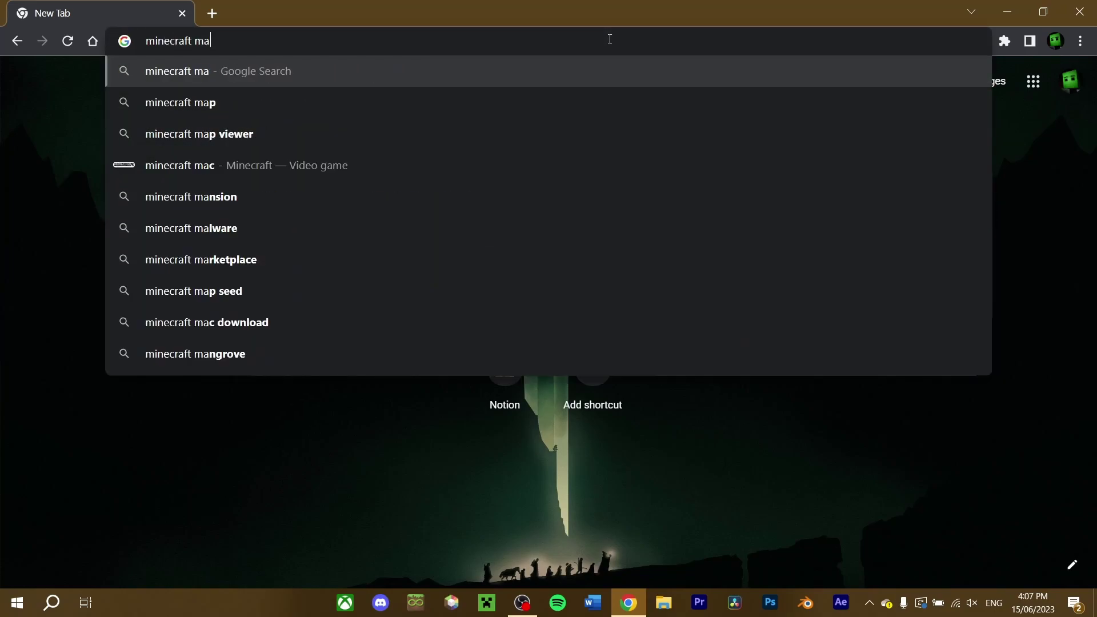
pyautogui.write('ps')
pyautogui.press('Return')
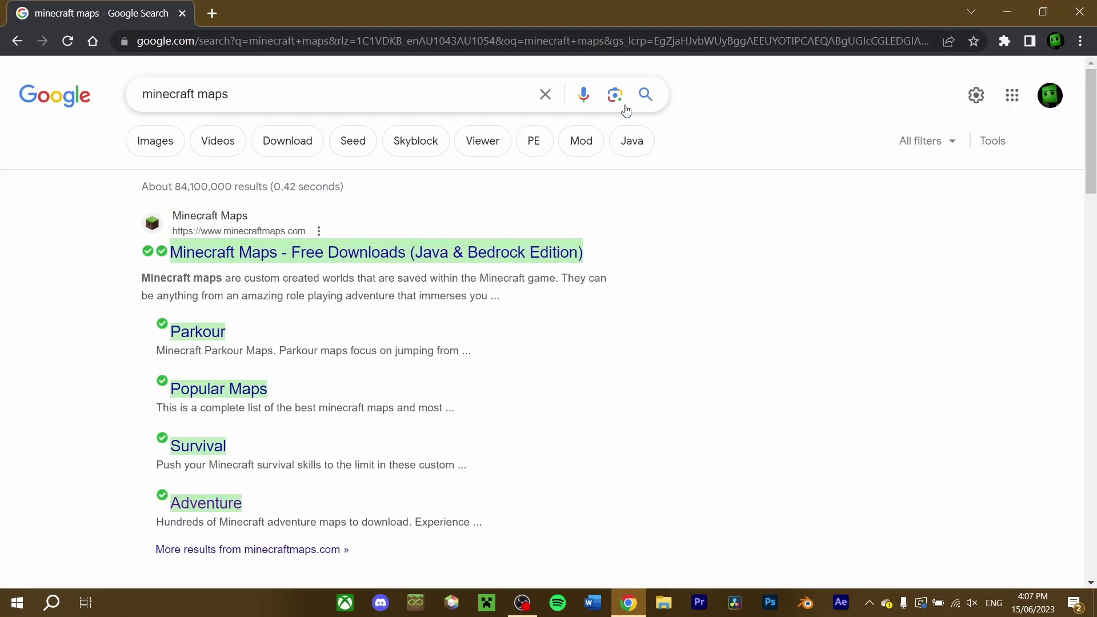
pyautogui.click(485, 264)
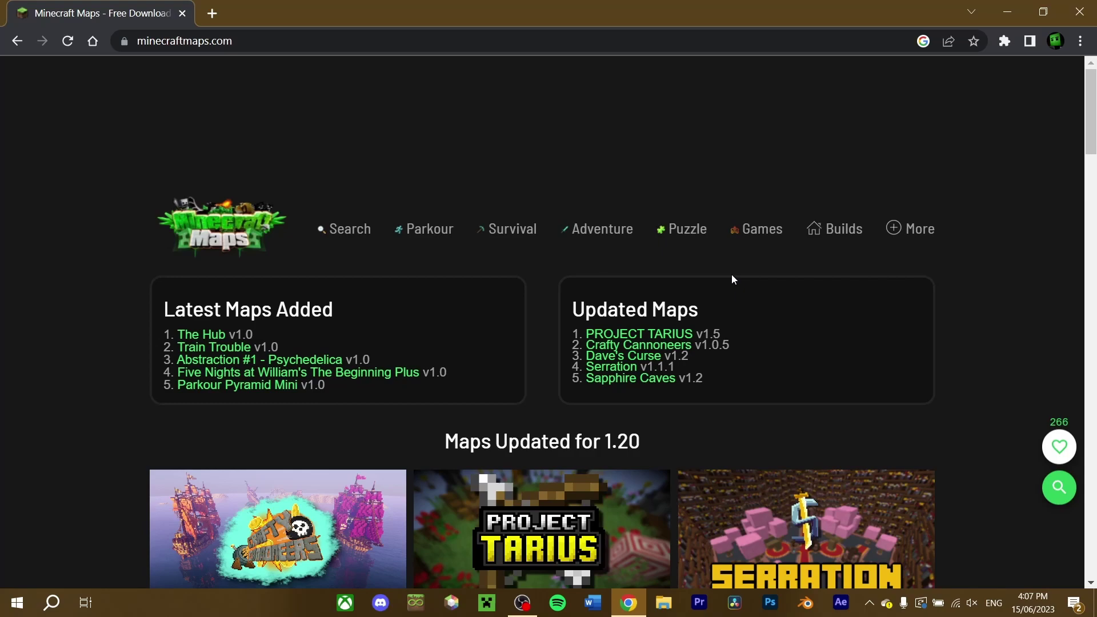
pyautogui.scroll(-1, 515, 305)
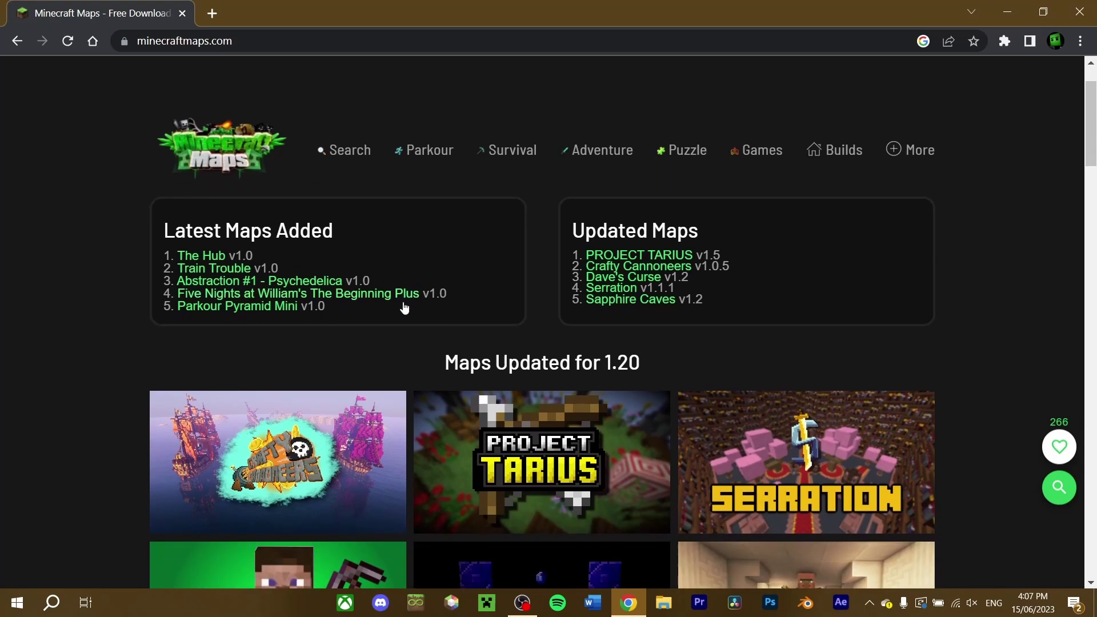
pyautogui.scroll(-5, 531, 320)
pyautogui.scroll(5, 514, 318)
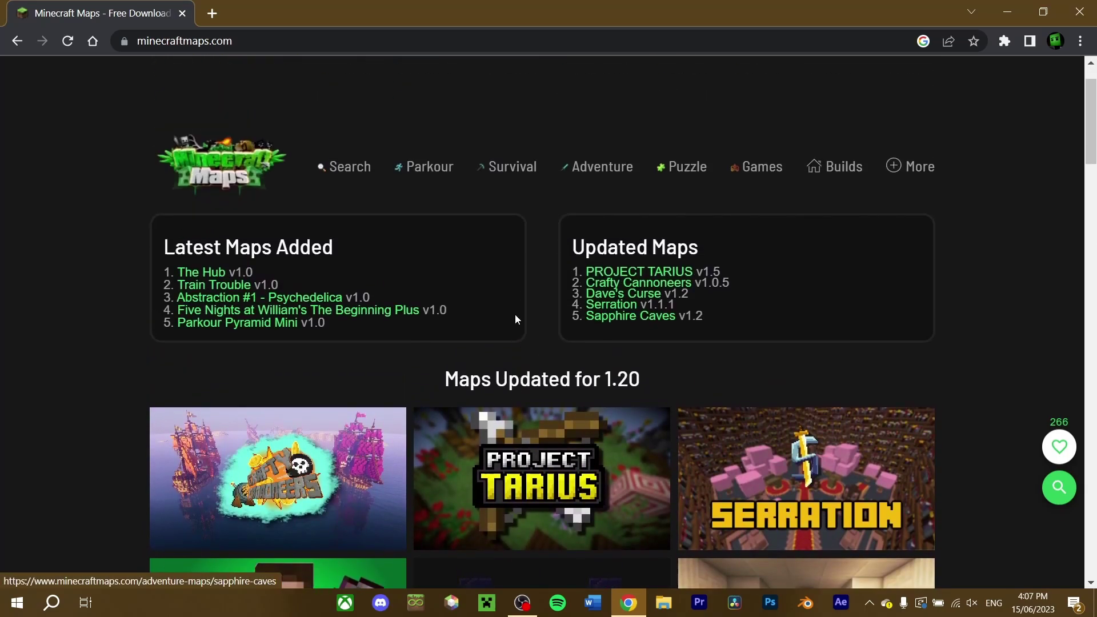
pyautogui.scroll(1, 511, 292)
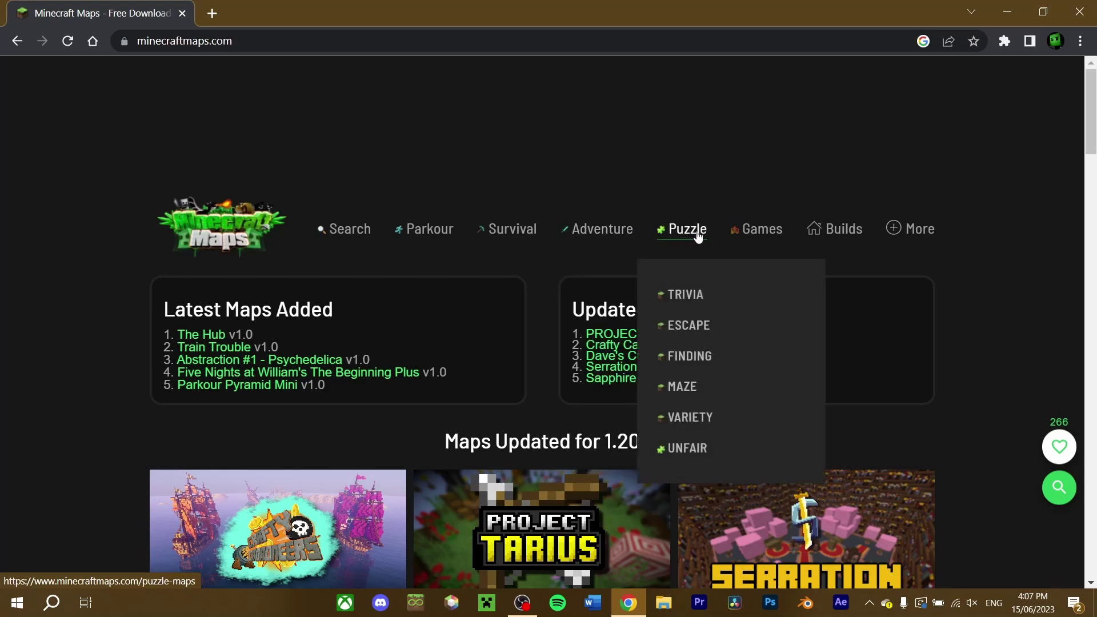
pyautogui.moveTo(913, 166)
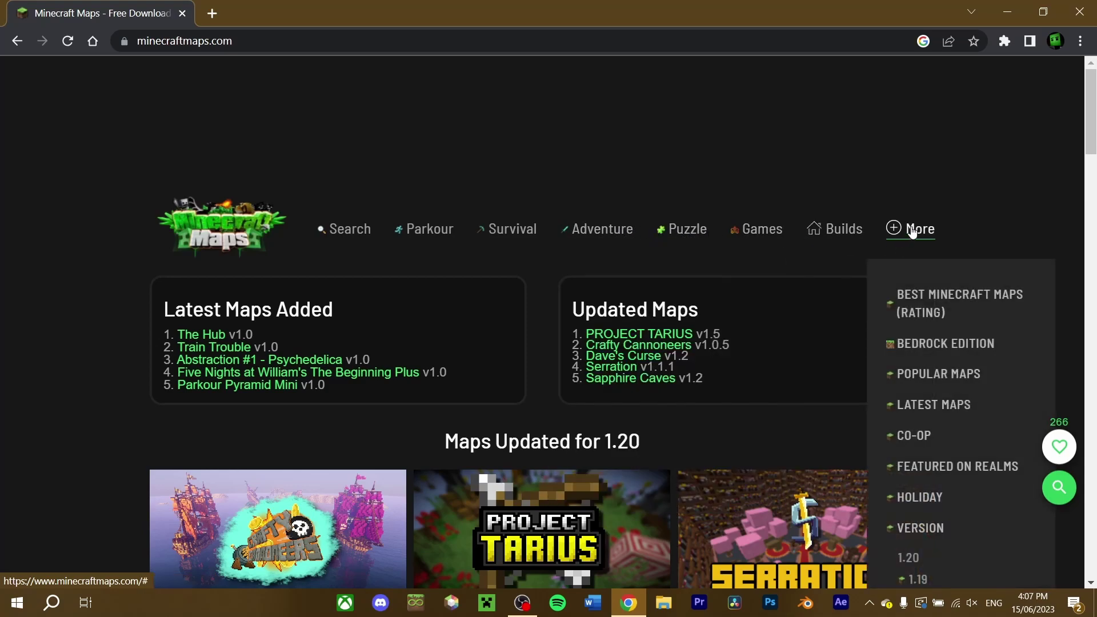
pyautogui.scroll(-1, 923, 276)
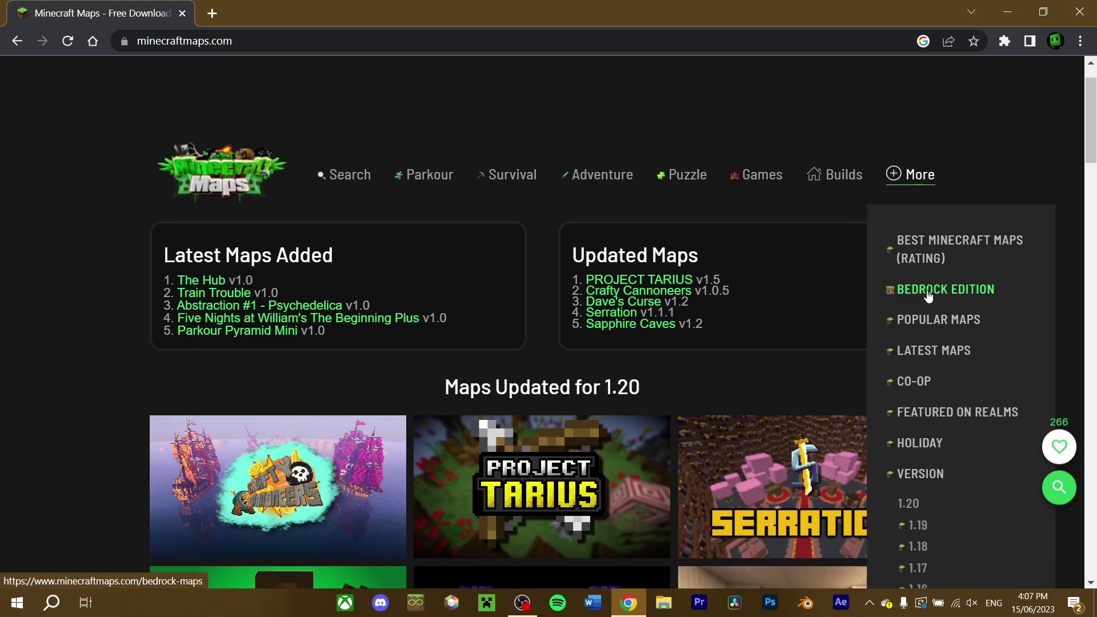
pyautogui.scroll(-2, 924, 324)
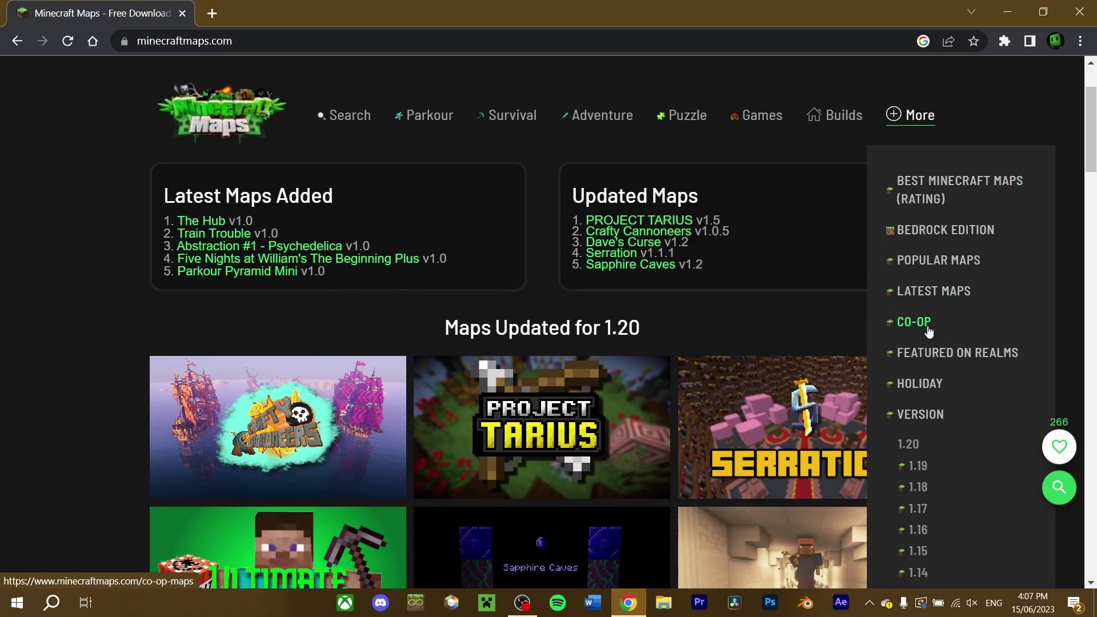
pyautogui.scroll(-2, 927, 330)
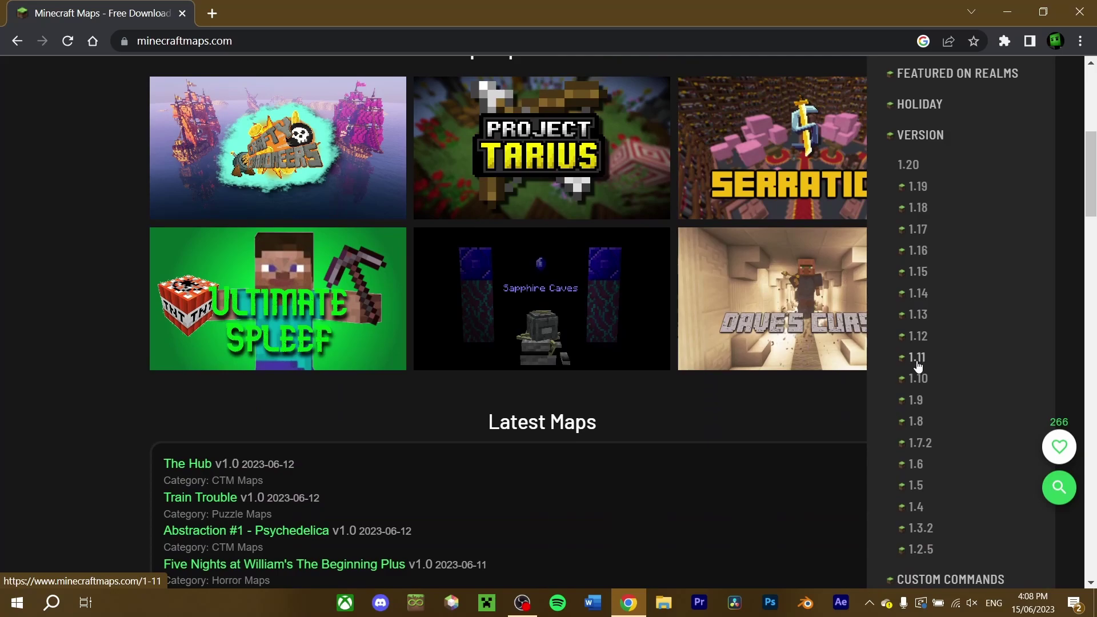
pyautogui.scroll(3, 917, 368)
pyautogui.scroll(1, 896, 343)
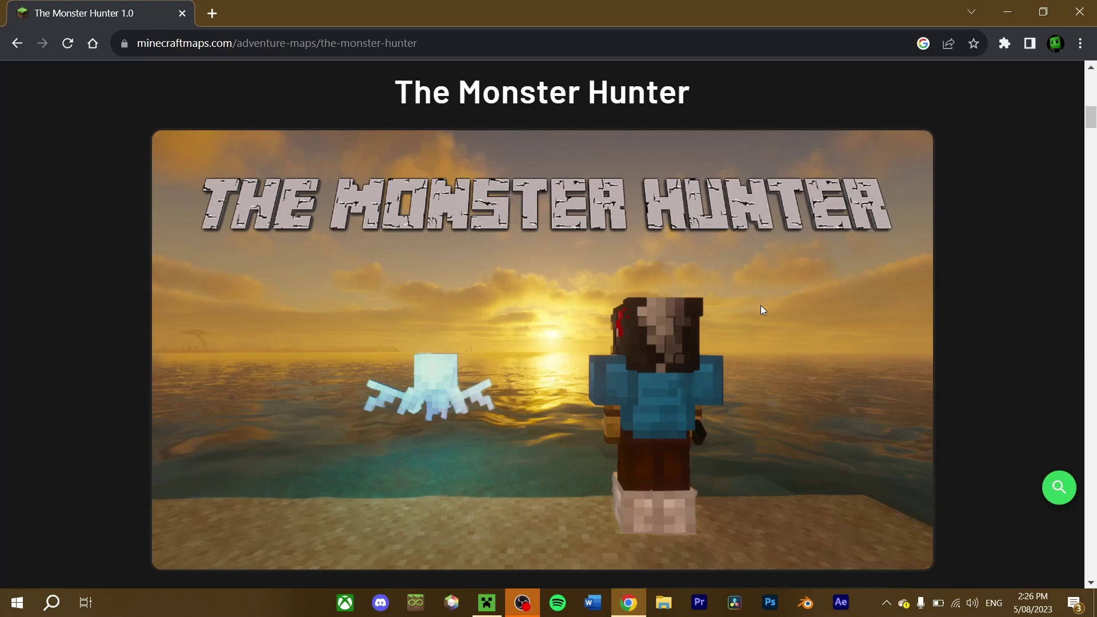
pyautogui.scroll(-6, 738, 294)
pyautogui.scroll(-3, 711, 298)
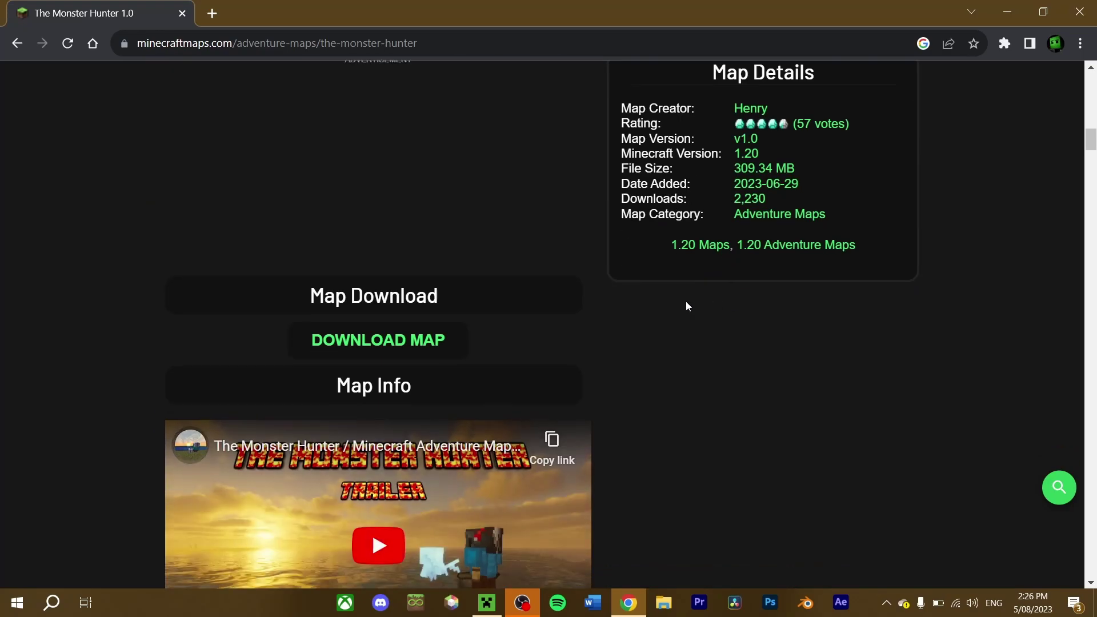
pyautogui.scroll(-4, 686, 301)
pyautogui.scroll(-1, 686, 298)
pyautogui.scroll(-2, 687, 298)
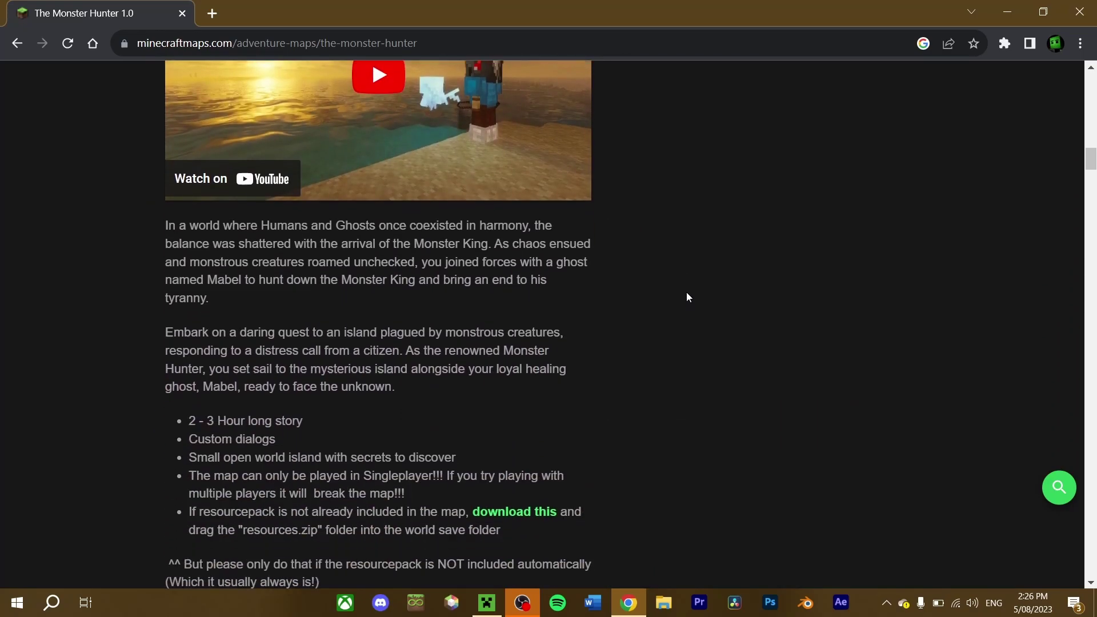
pyautogui.scroll(-1, 686, 298)
pyautogui.scroll(-1, 686, 297)
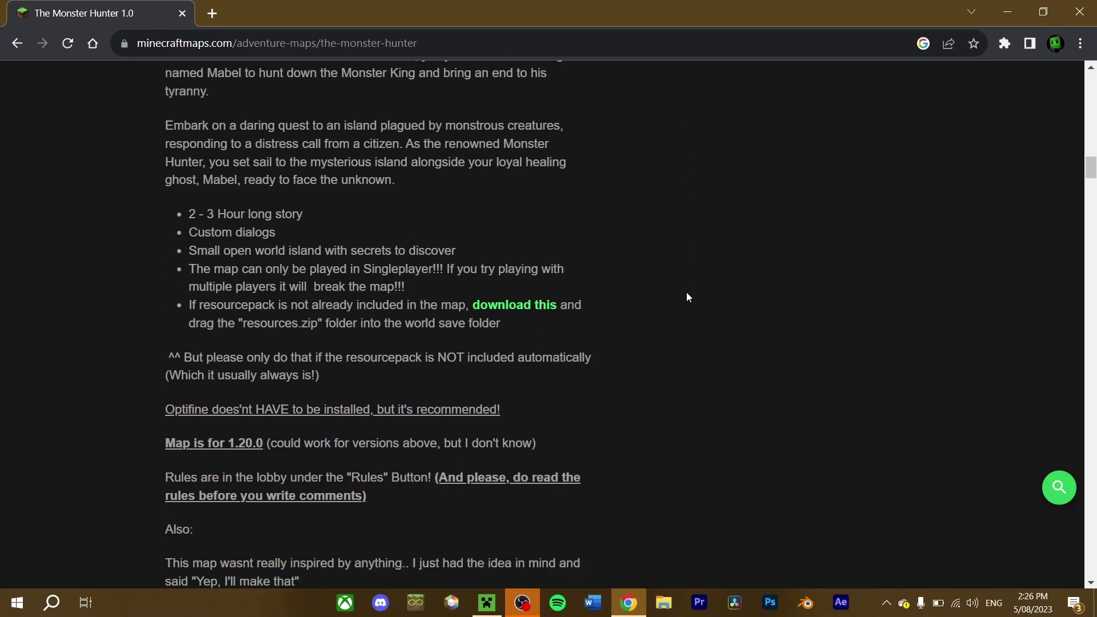
pyautogui.scroll(-1, 686, 292)
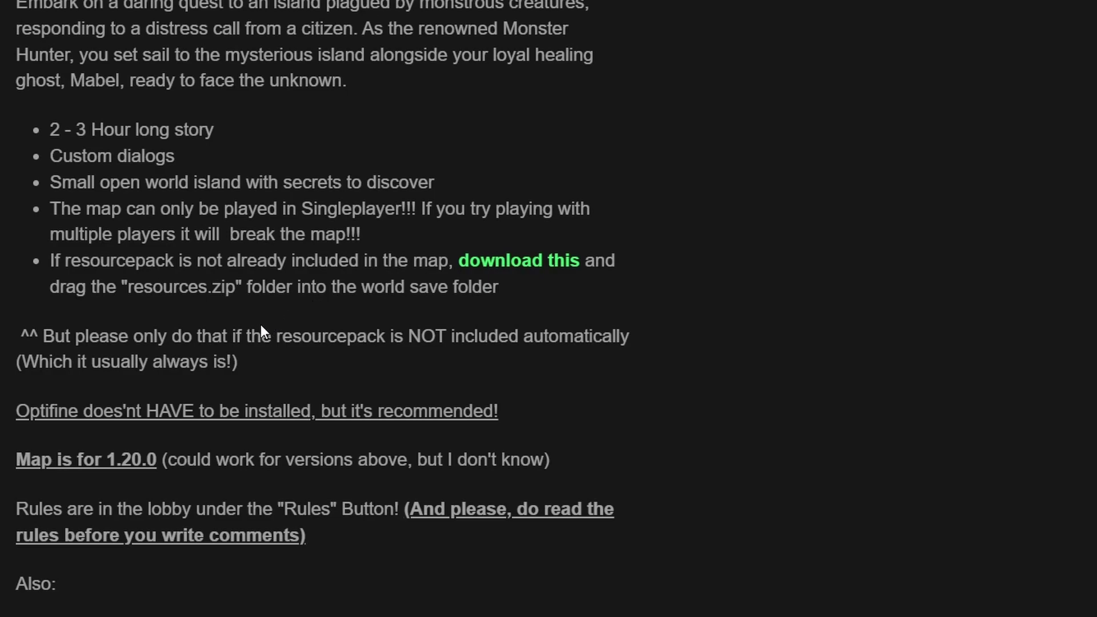
pyautogui.scroll(-2, 346, 328)
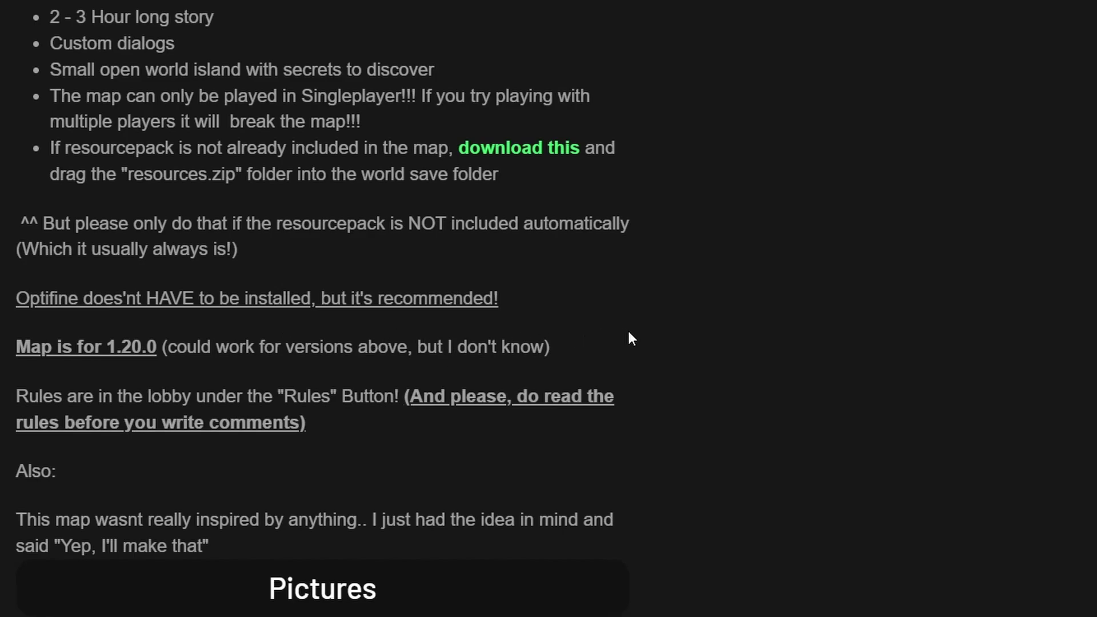
pyautogui.scroll(5, 640, 329)
pyautogui.scroll(3, 641, 329)
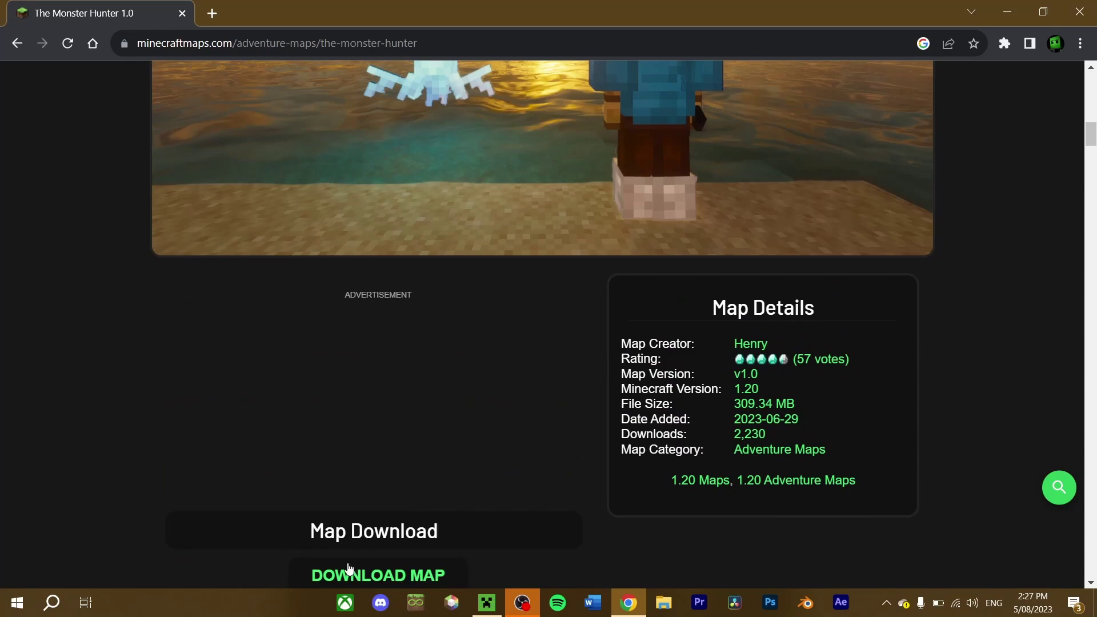
# Download The Monster Hunter map zip and extract it into a desktop folder
pyautogui.click(345, 570)
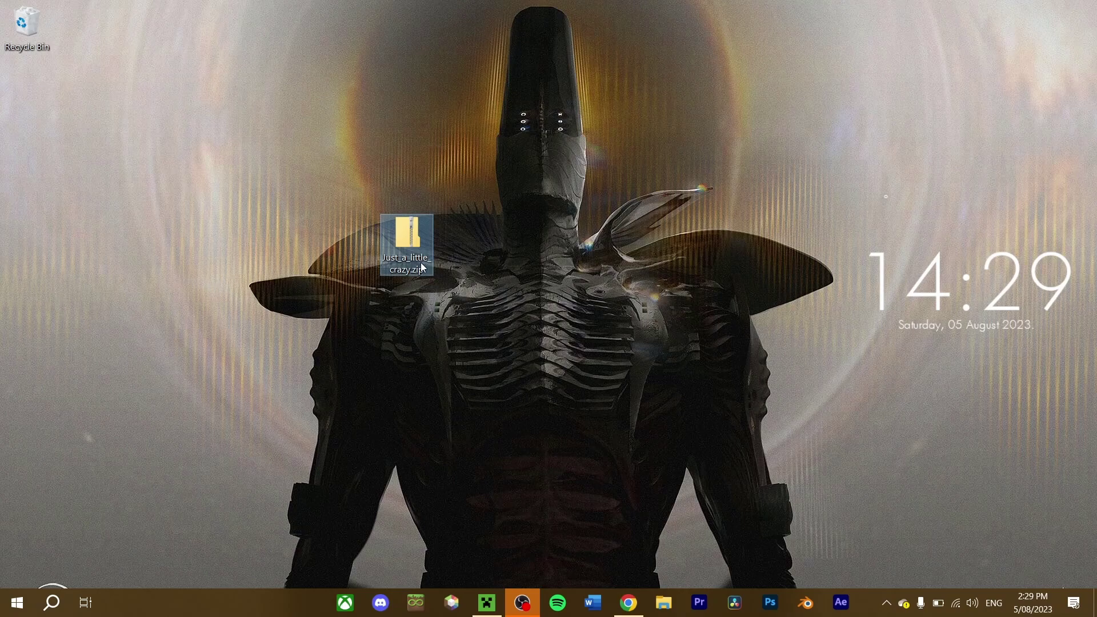
pyautogui.rightClick(406, 267)
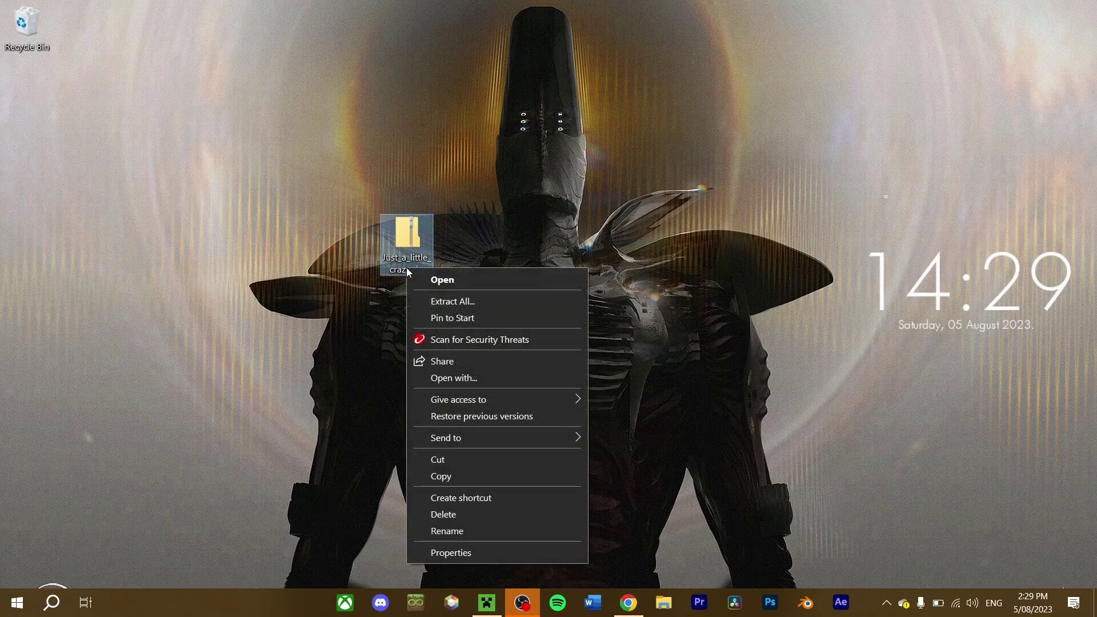
pyautogui.click(436, 301)
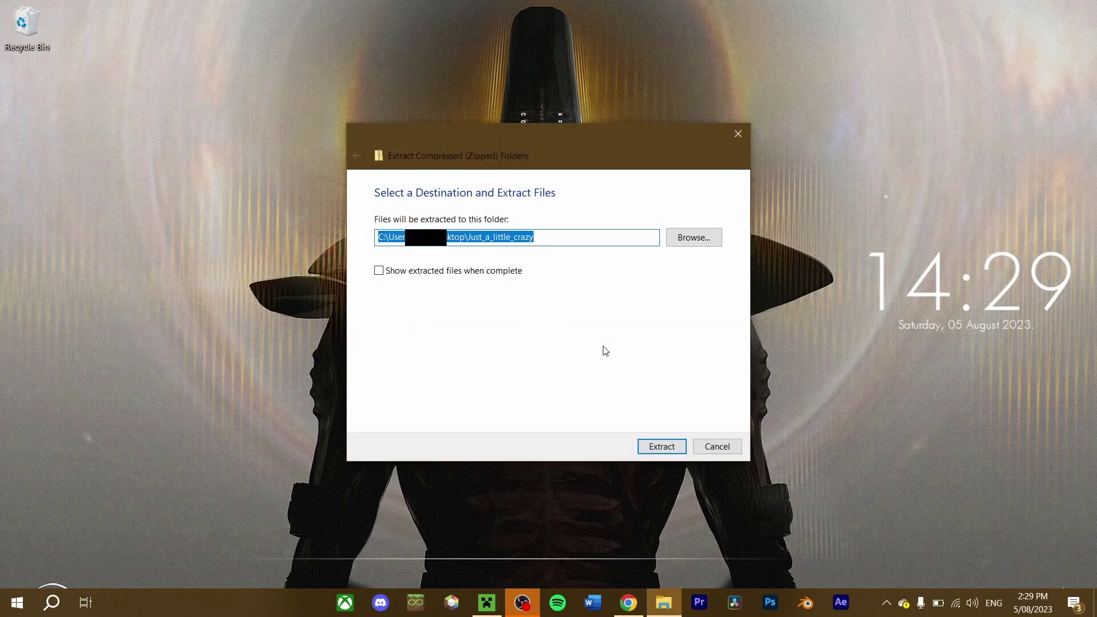
pyautogui.click(663, 448)
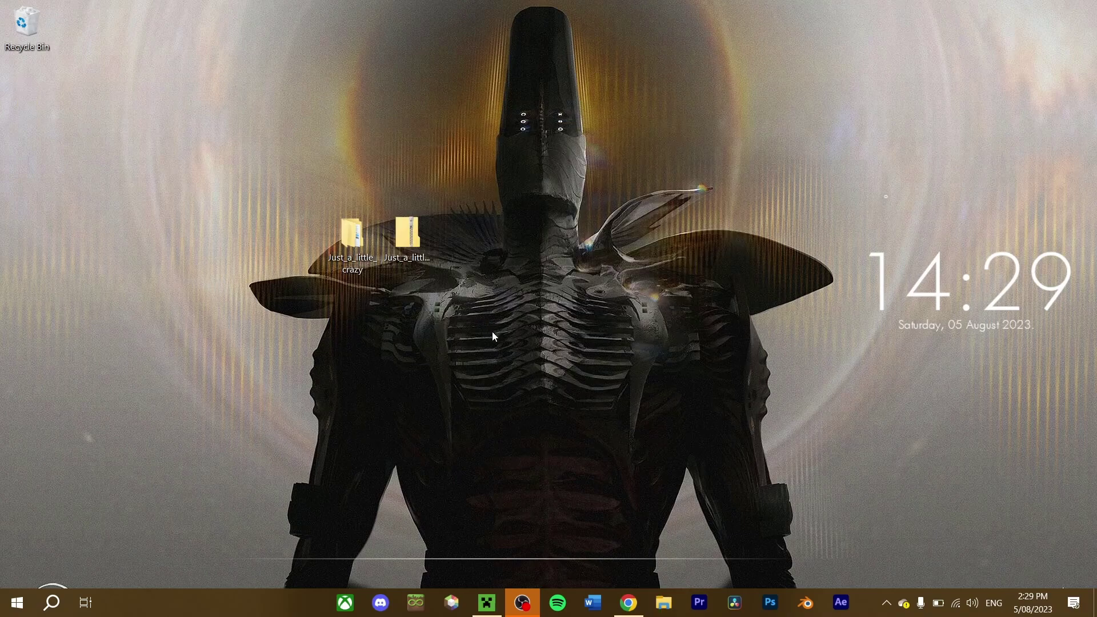
# Check the 'Just a little crazy' world files, then drag that folder onto the desktop
pyautogui.doubleClick(349, 246)
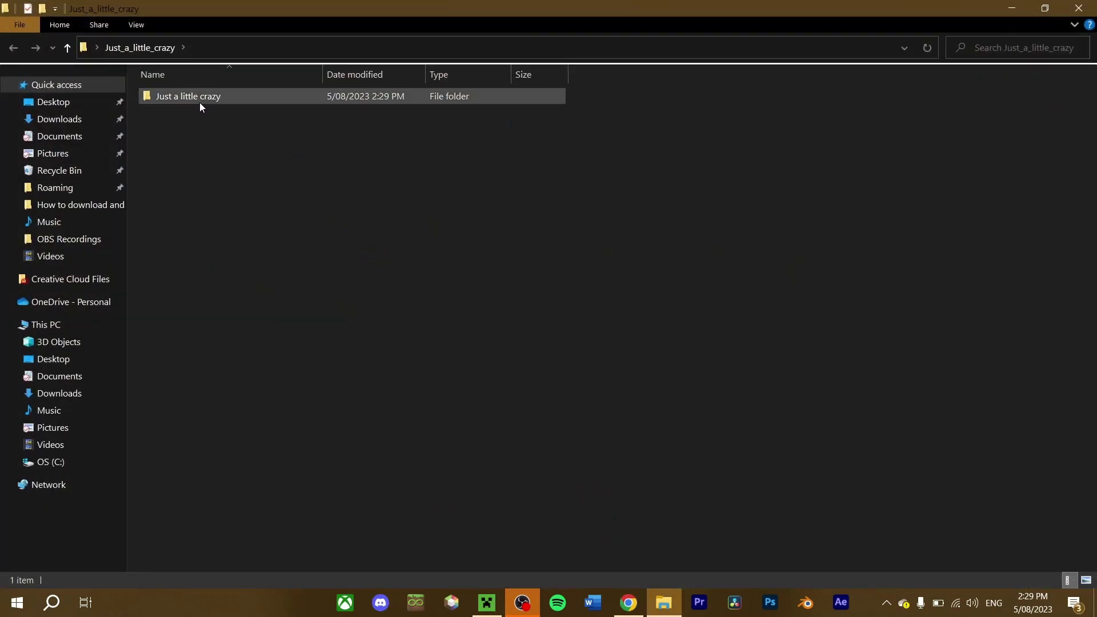
pyautogui.doubleClick(174, 100)
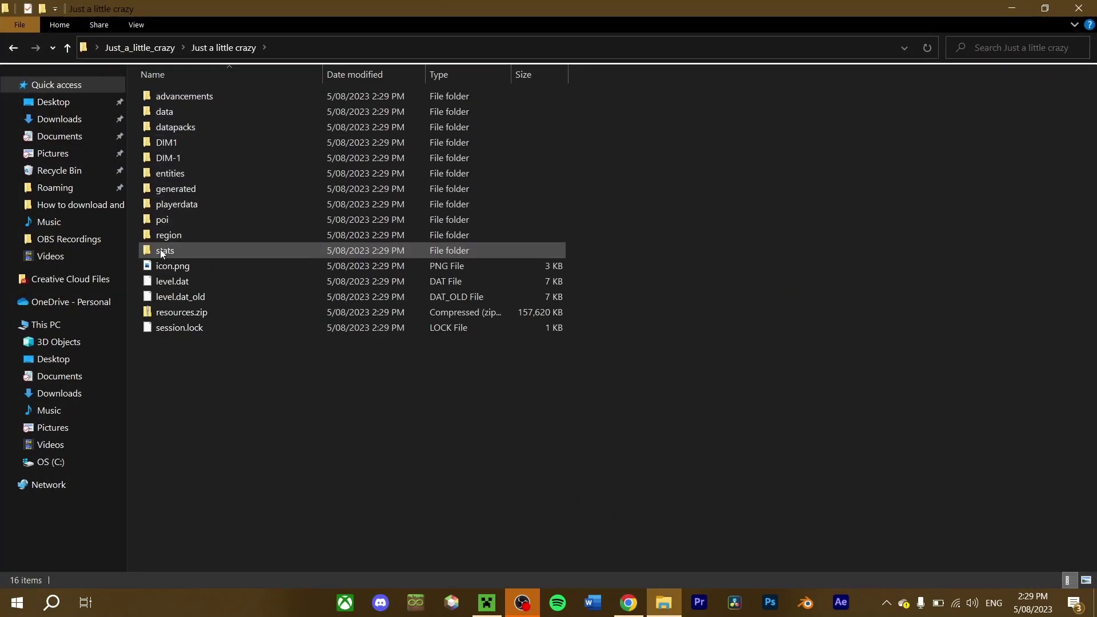
pyautogui.click(160, 46)
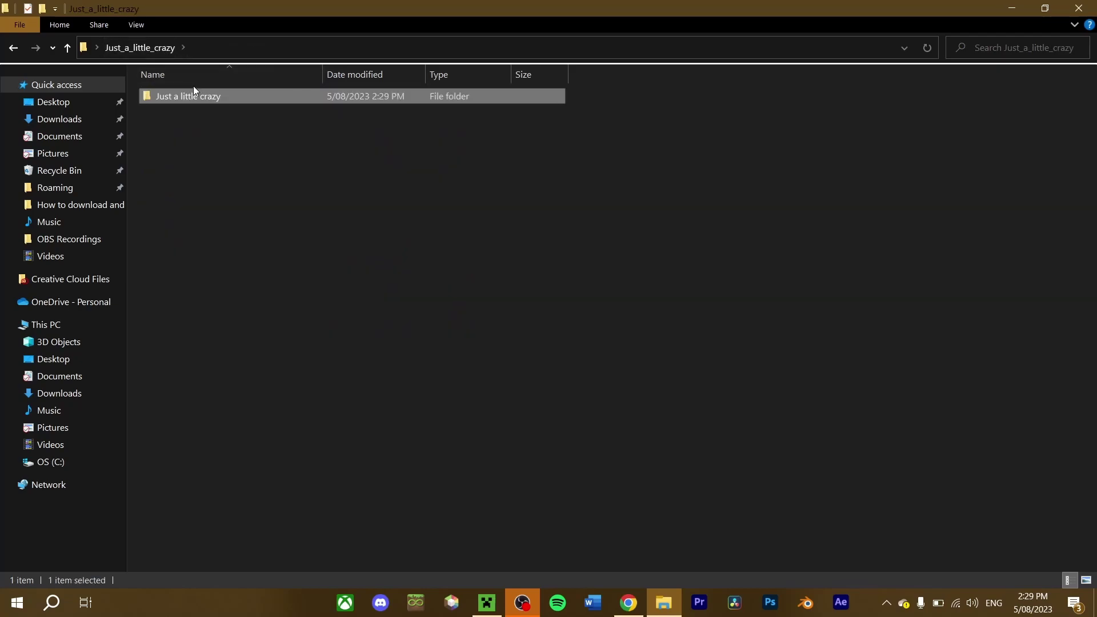
pyautogui.moveTo(188, 99)
pyautogui.mouseDown()
pyautogui.moveTo(539, 382)
pyautogui.moveTo(374, 338)
pyautogui.mouseUp()
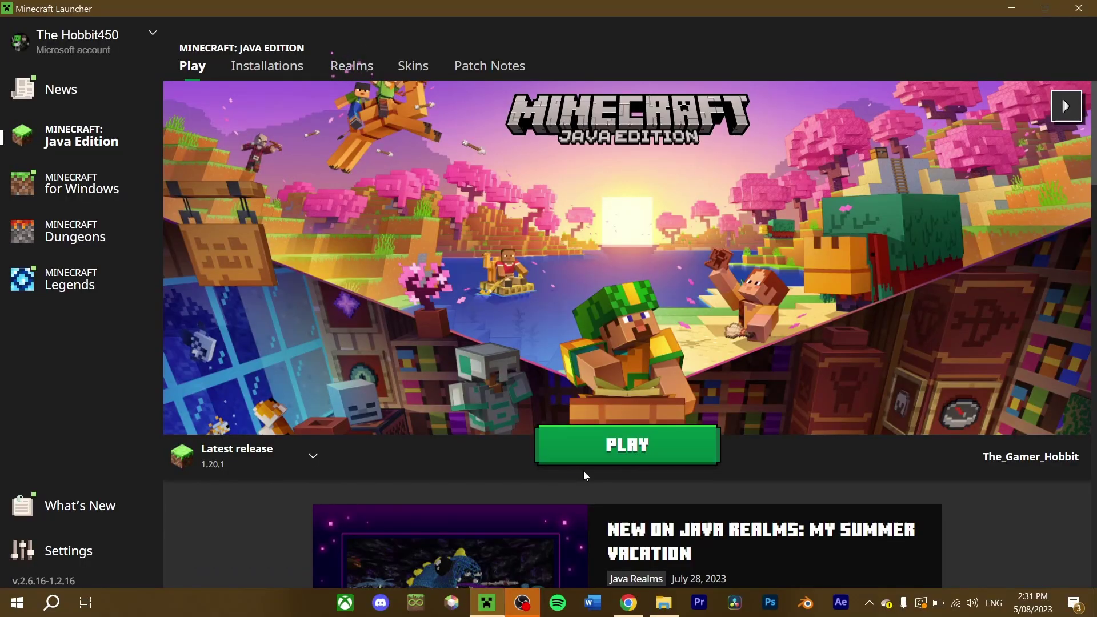
# Create a new launcher installation named '1.20' set to version release 1.20
pyautogui.click(288, 68)
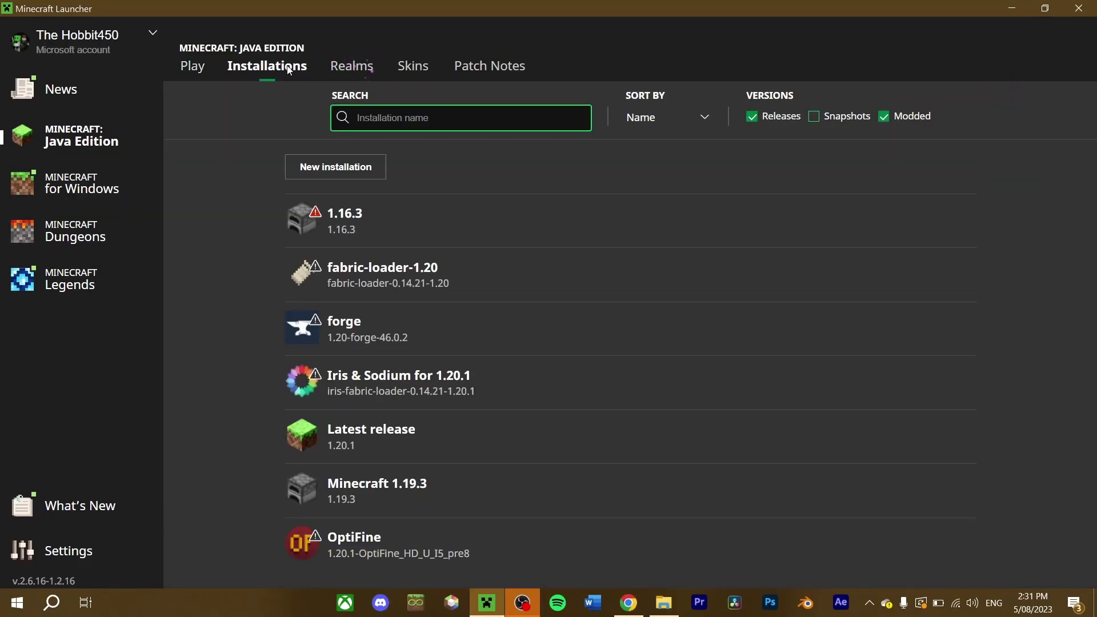
pyautogui.click(327, 164)
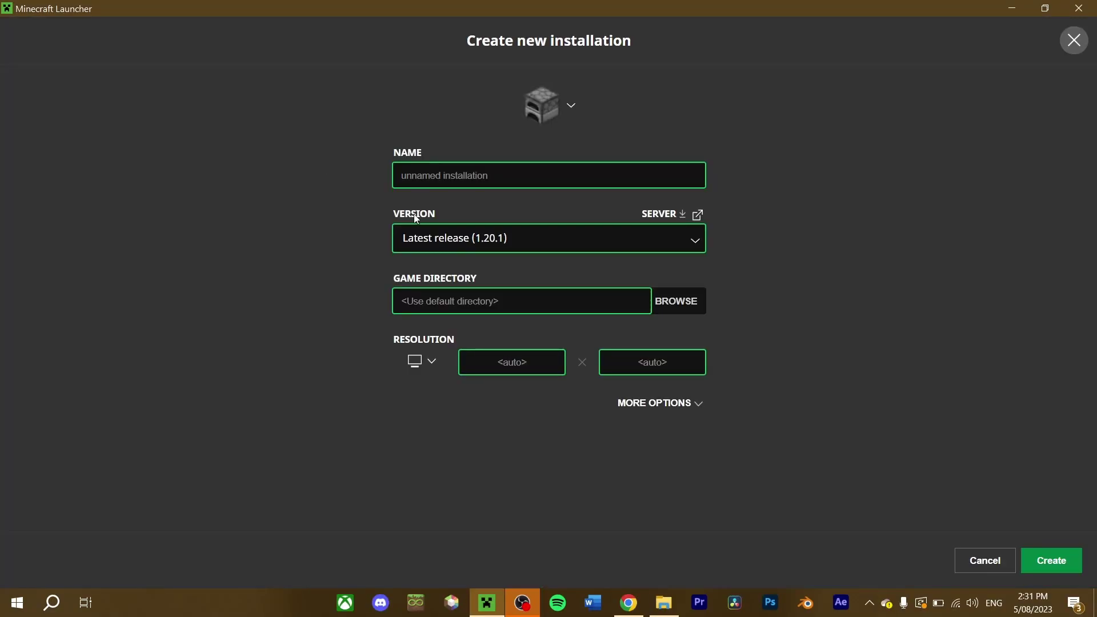
pyautogui.click(446, 176)
pyautogui.write('1.20')
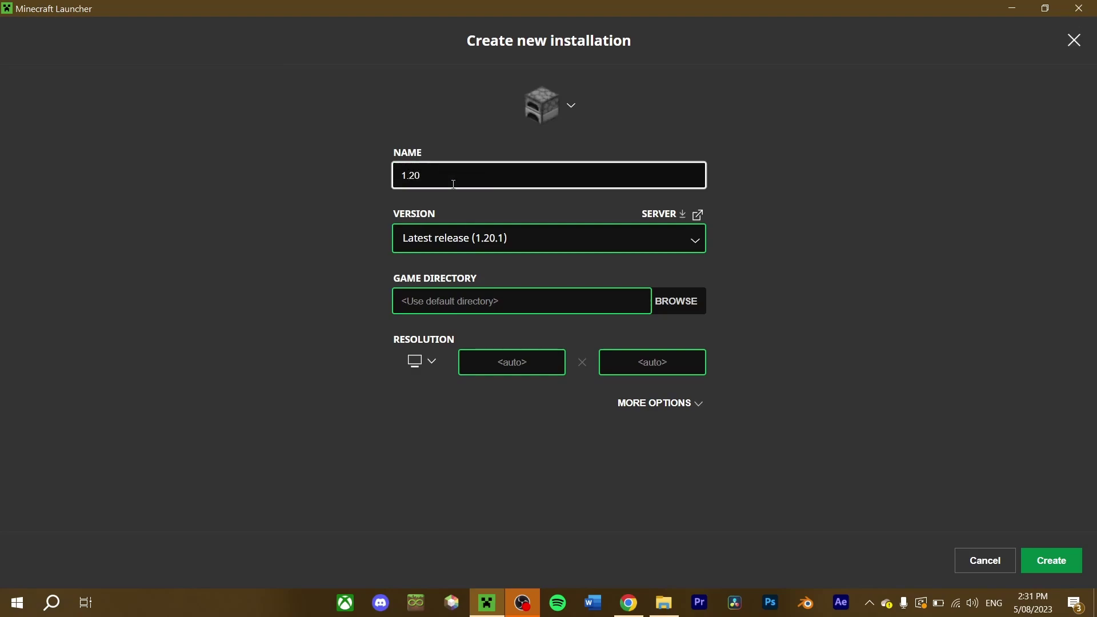
pyautogui.click(459, 239)
pyautogui.scroll(-1, 464, 404)
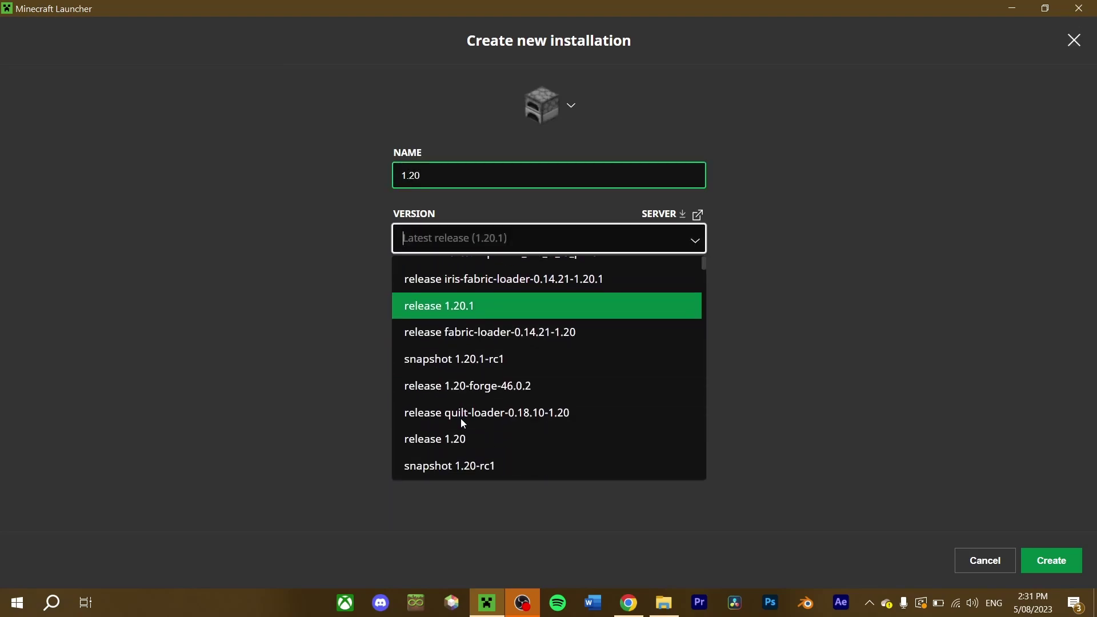
pyautogui.scroll(-2, 460, 418)
pyautogui.click(459, 389)
pyautogui.click(1053, 561)
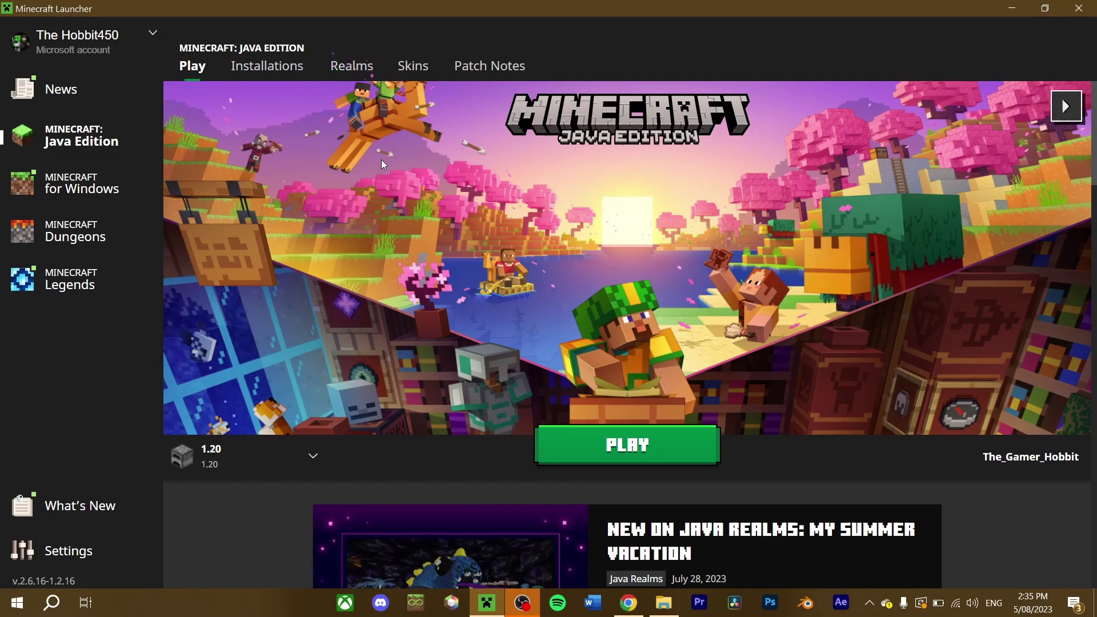
# Open the game folder of the 1.20 installation from the Installations list
pyautogui.click(275, 73)
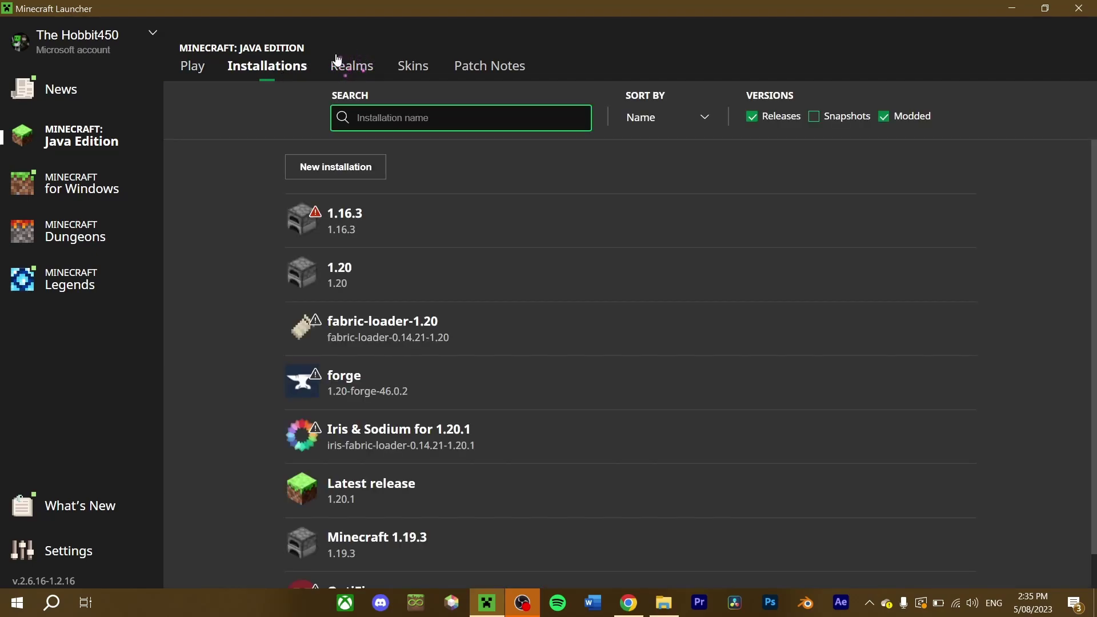
pyautogui.moveTo(600, 275)
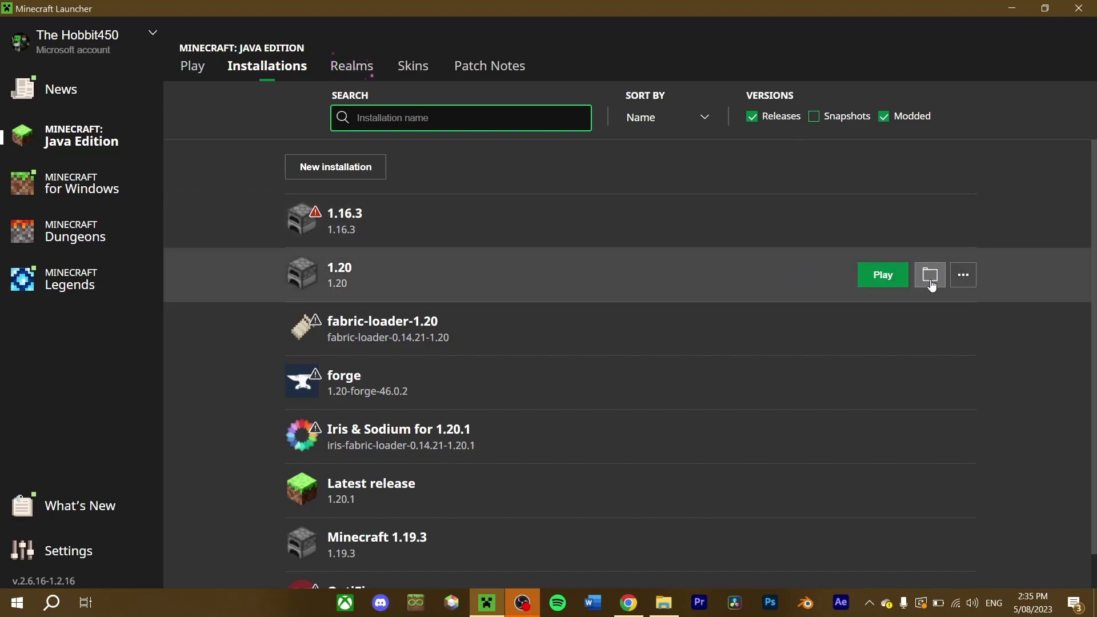
pyautogui.click(931, 281)
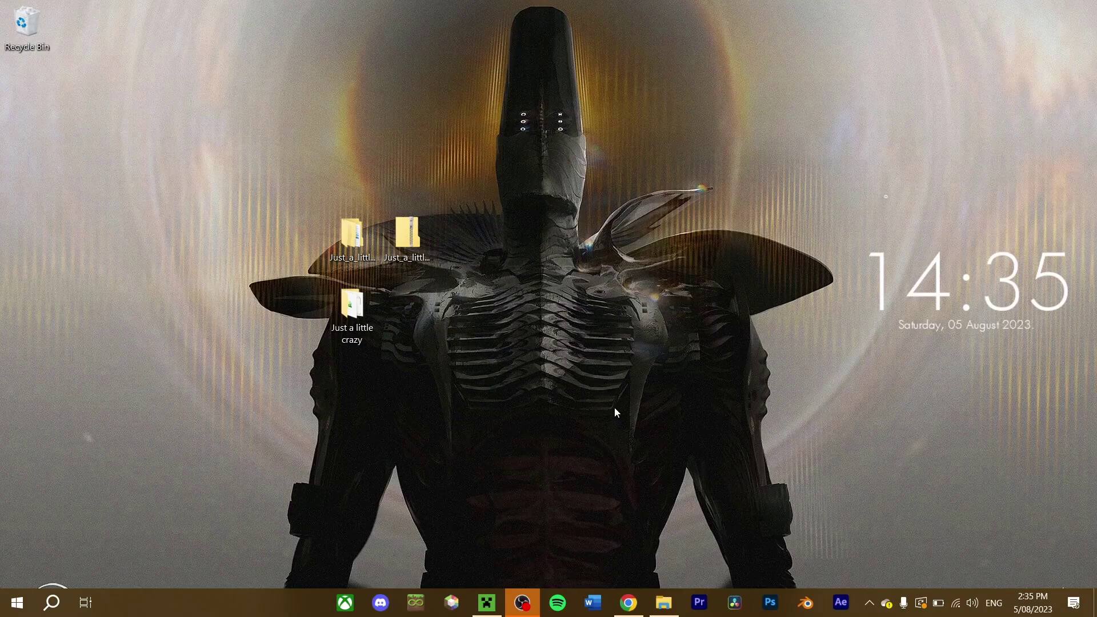
# Move 'Just a little crazy' from the desktop into %appdata%\.minecraft\saves and open it
pyautogui.click(53, 602)
pyautogui.write('%')
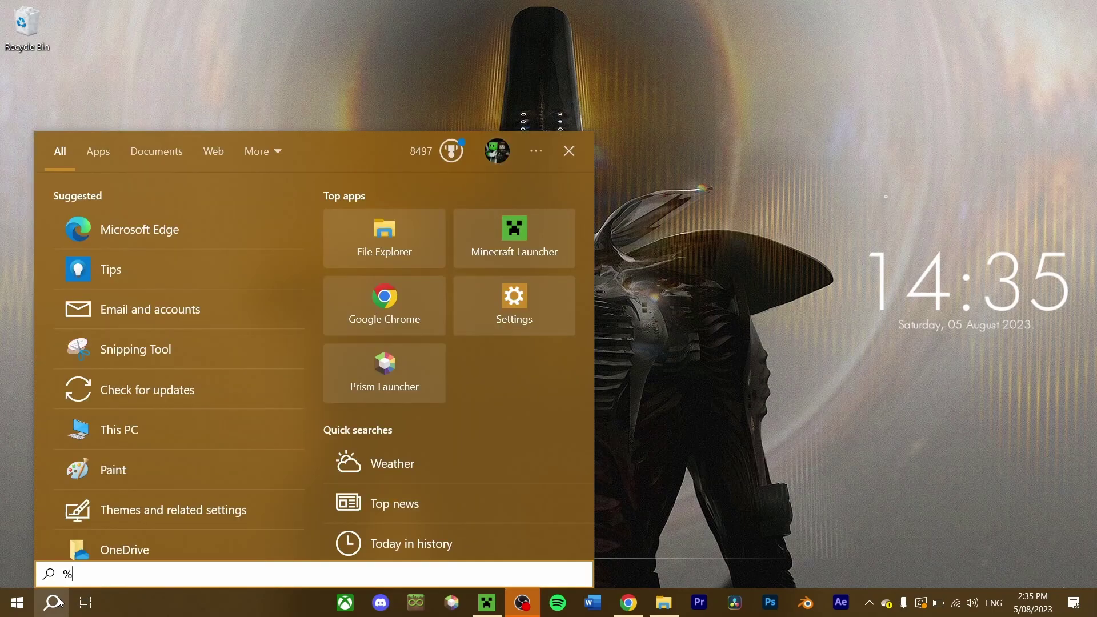
pyautogui.write('appdata%')
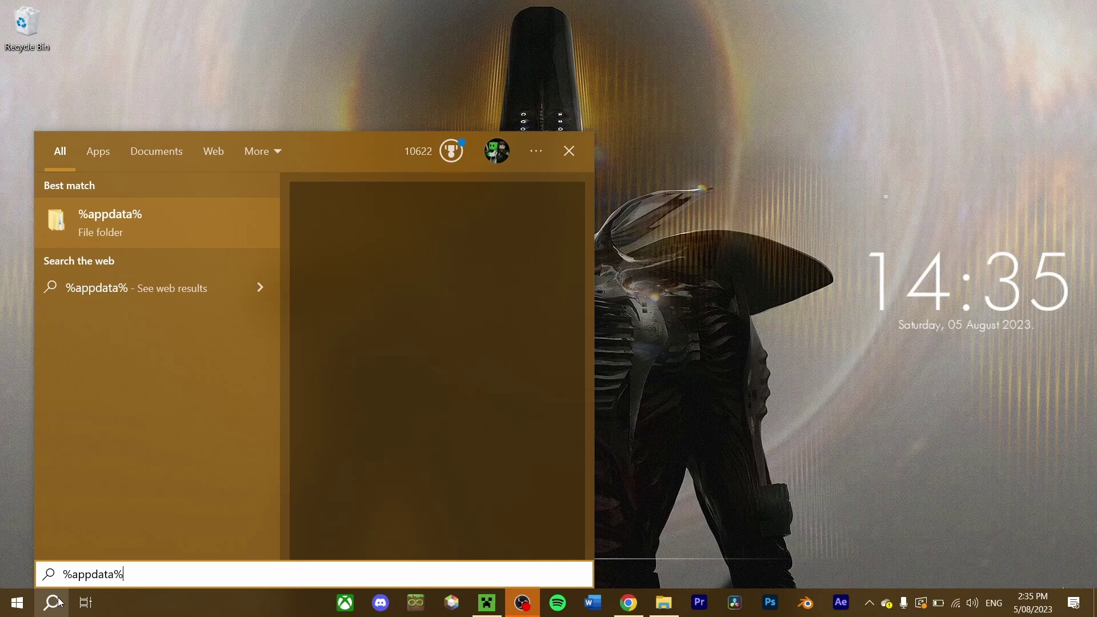
pyautogui.press('Return')
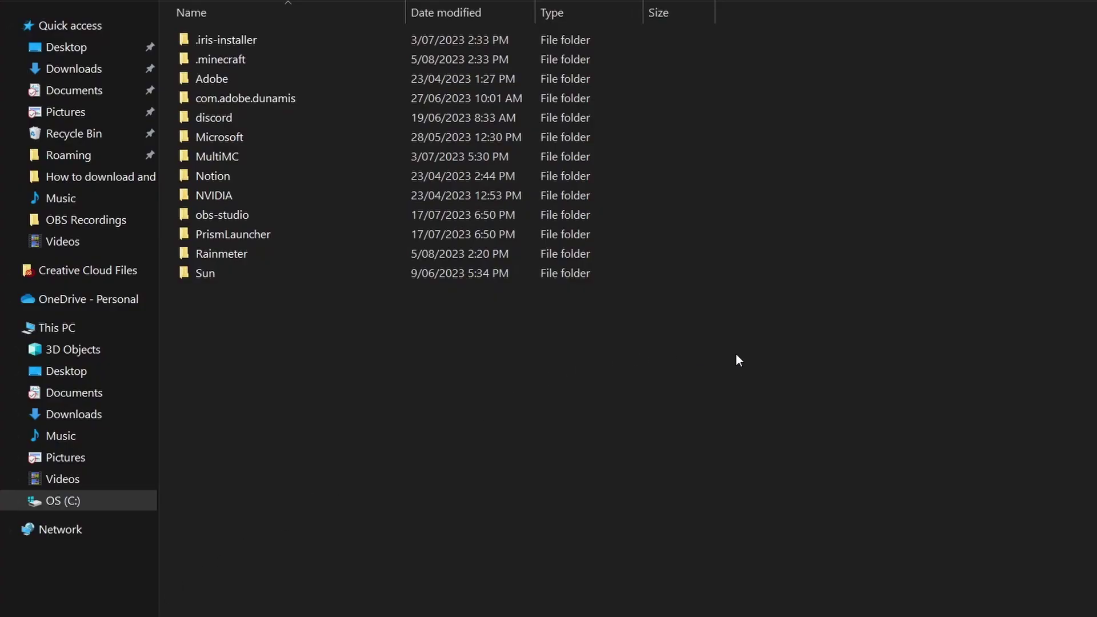
pyautogui.doubleClick(264, 61)
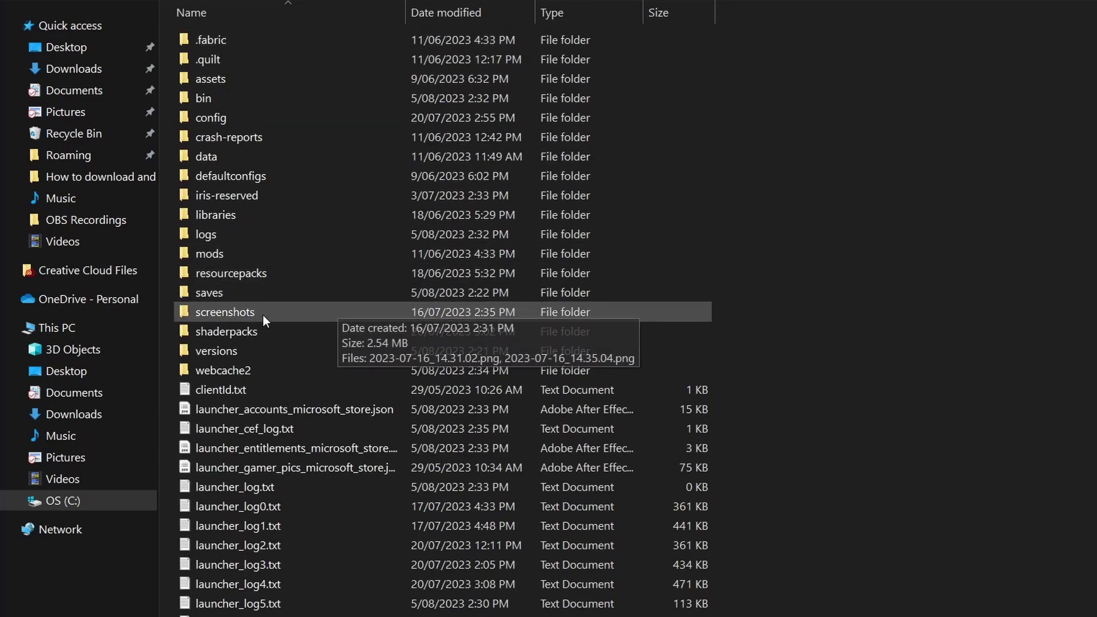
pyautogui.doubleClick(235, 295)
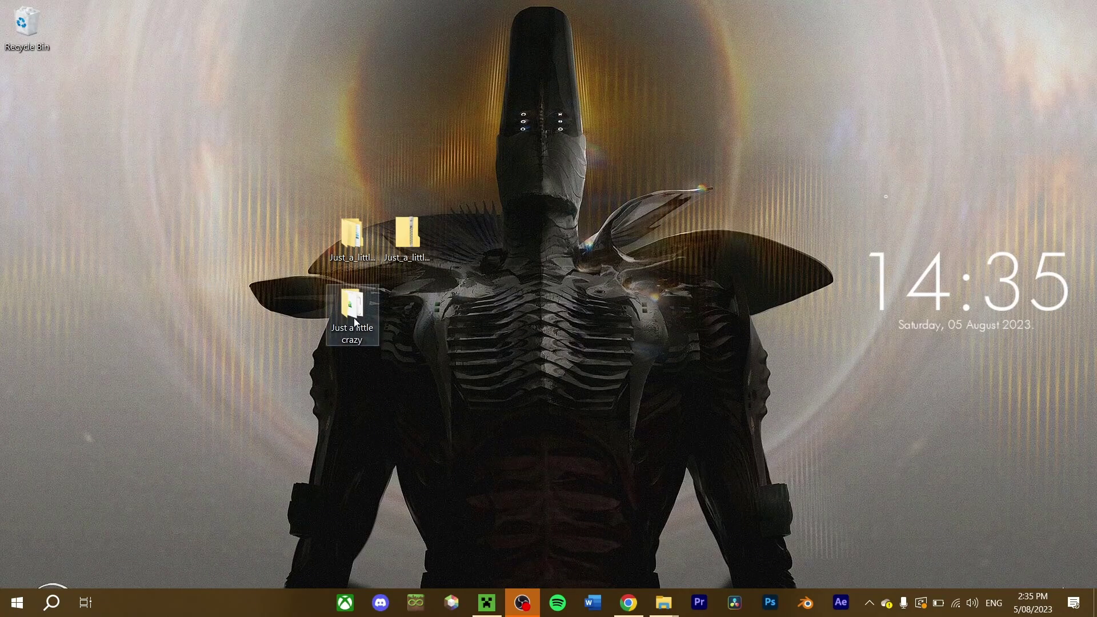
pyautogui.moveTo(351, 313)
pyautogui.mouseDown()
pyautogui.moveTo(595, 460)
pyautogui.moveTo(507, 258)
pyautogui.mouseUp()
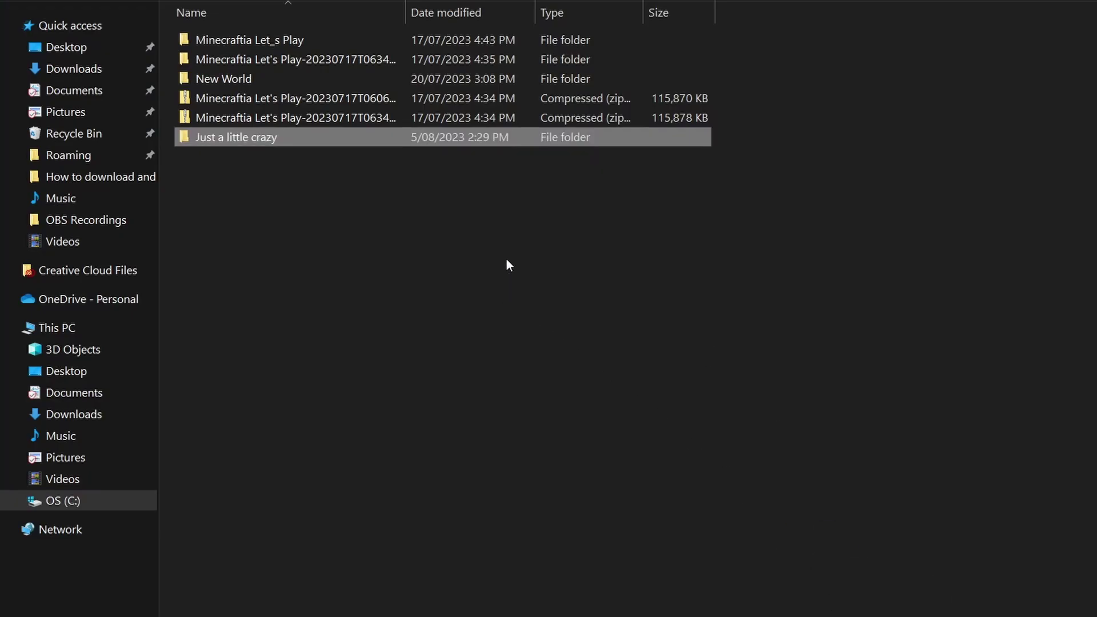
pyautogui.doubleClick(385, 142)
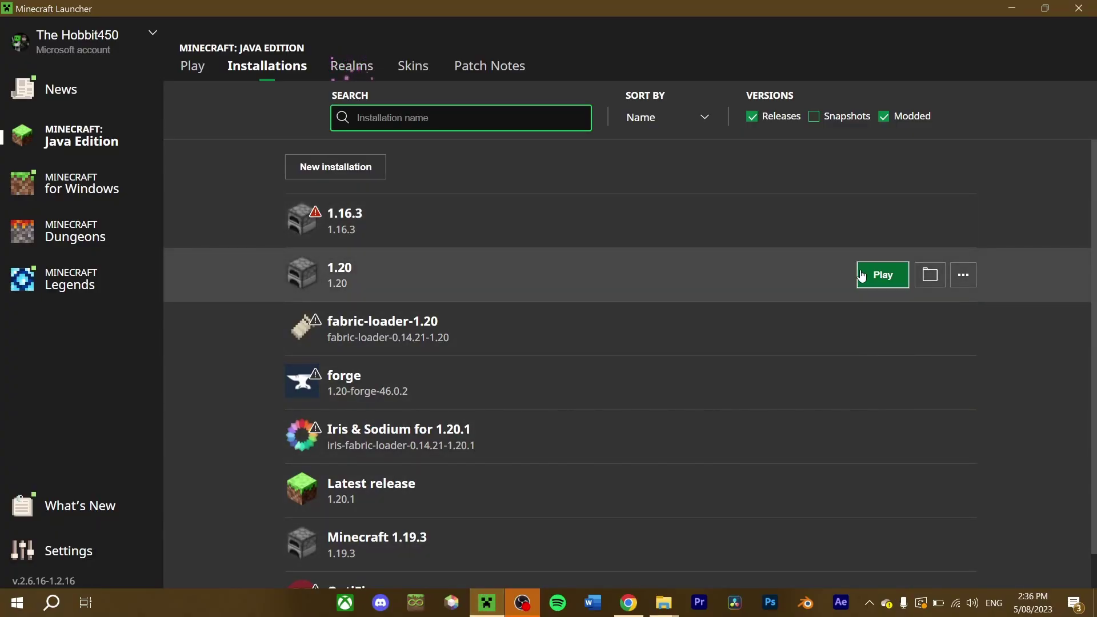
# Launch the 1.20 installation and play The Monster Hunter world from Singleplayer
pyautogui.click(874, 274)
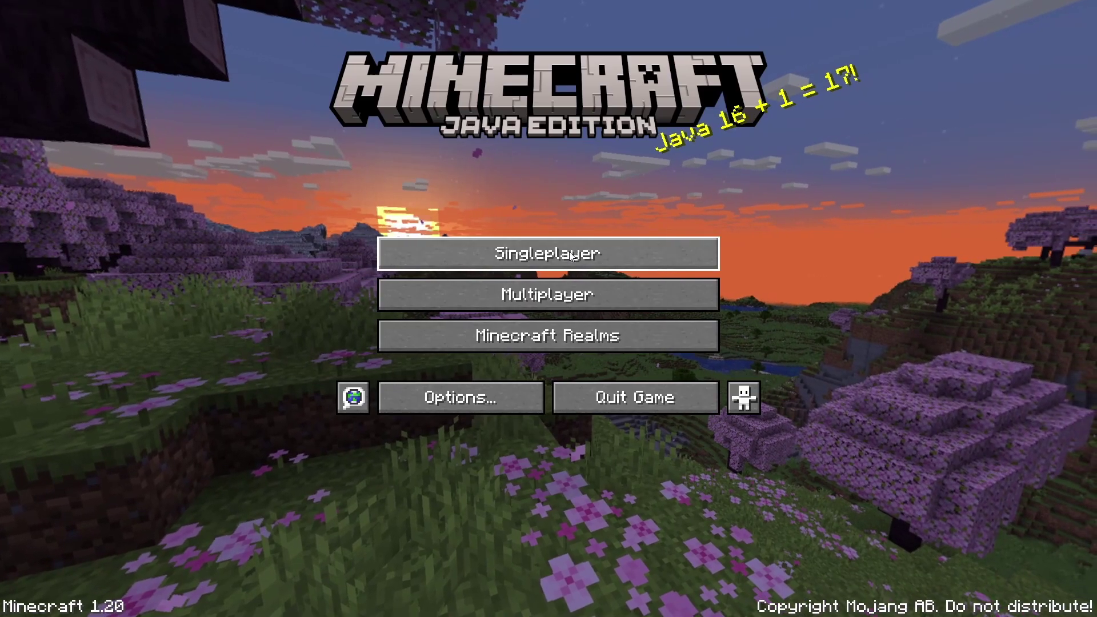
pyautogui.click(618, 250)
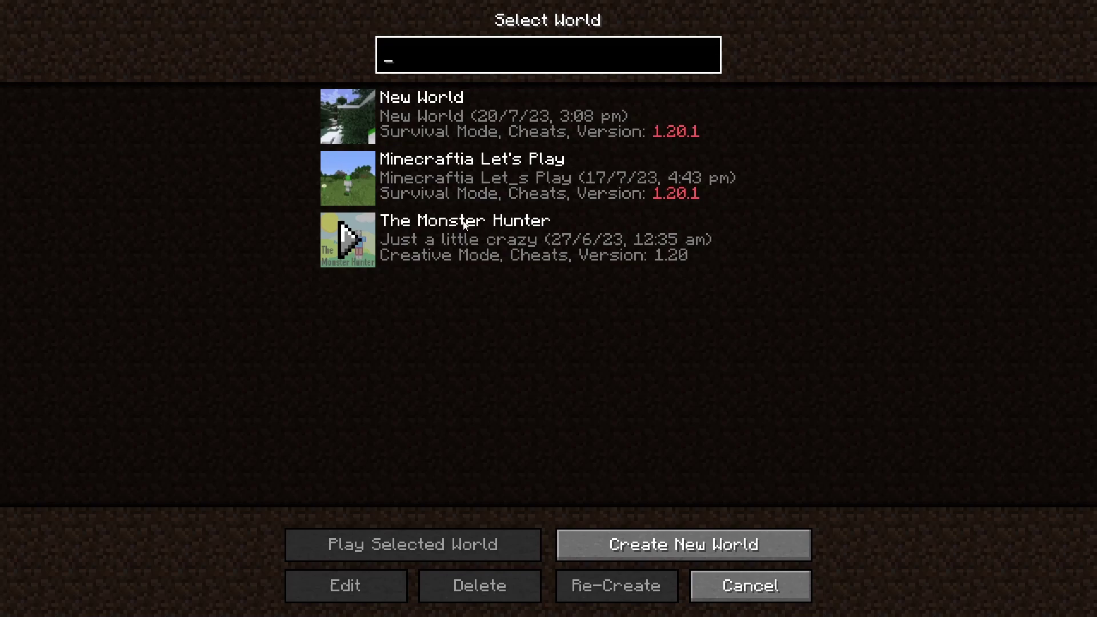
pyautogui.click(354, 242)
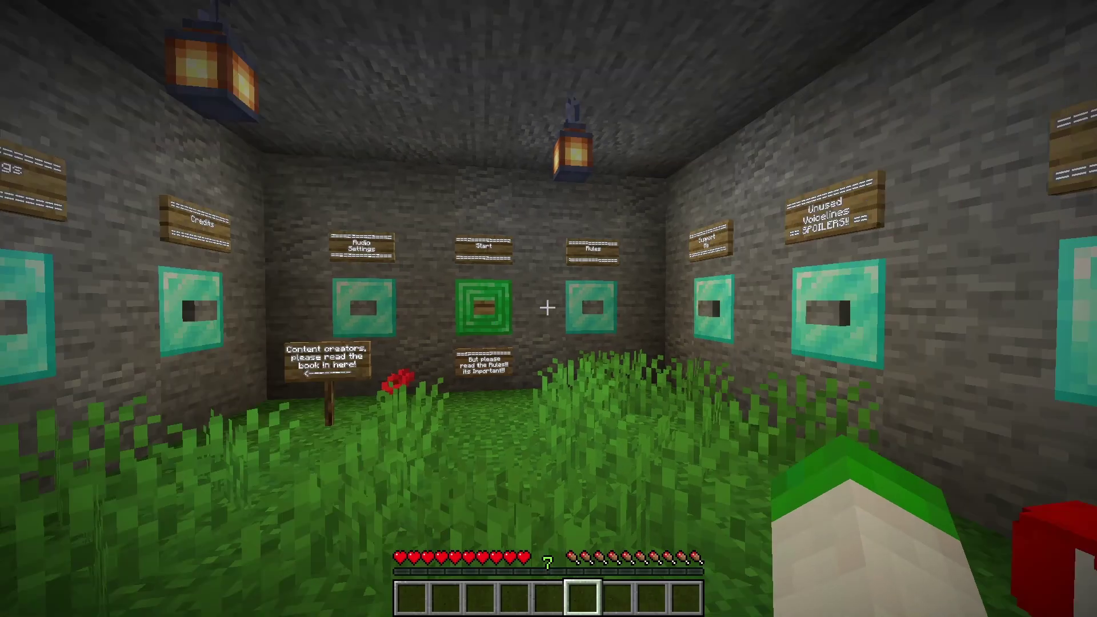